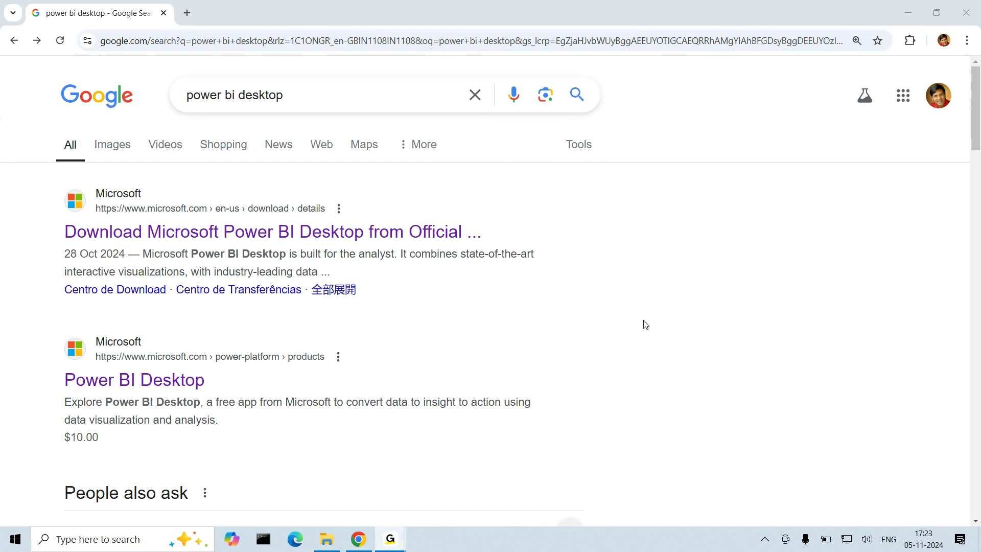
# Open the official Microsoft download page for Power BI Desktop from the search results and find its download section.
pyautogui.click(388, 96)
pyautogui.click(724, 332)
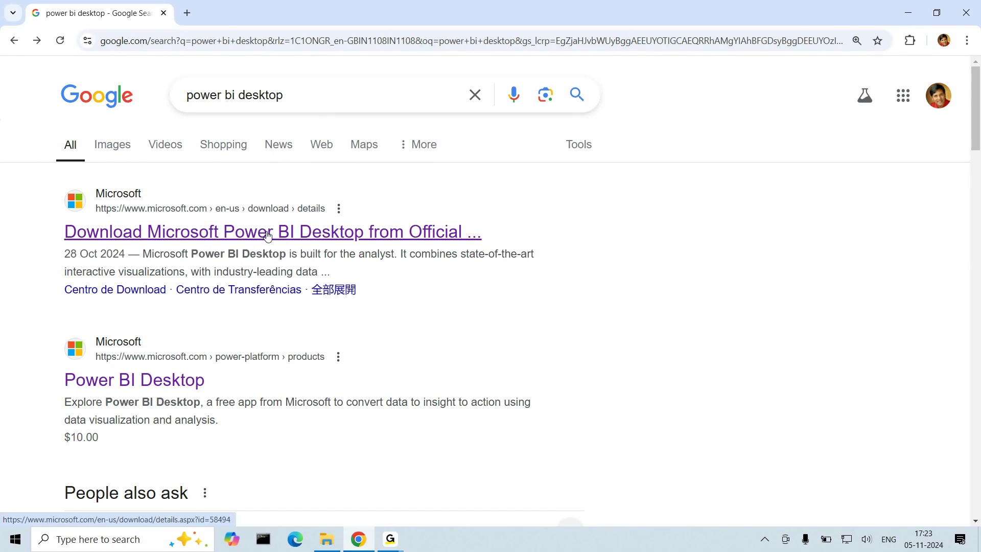
pyautogui.click(358, 242)
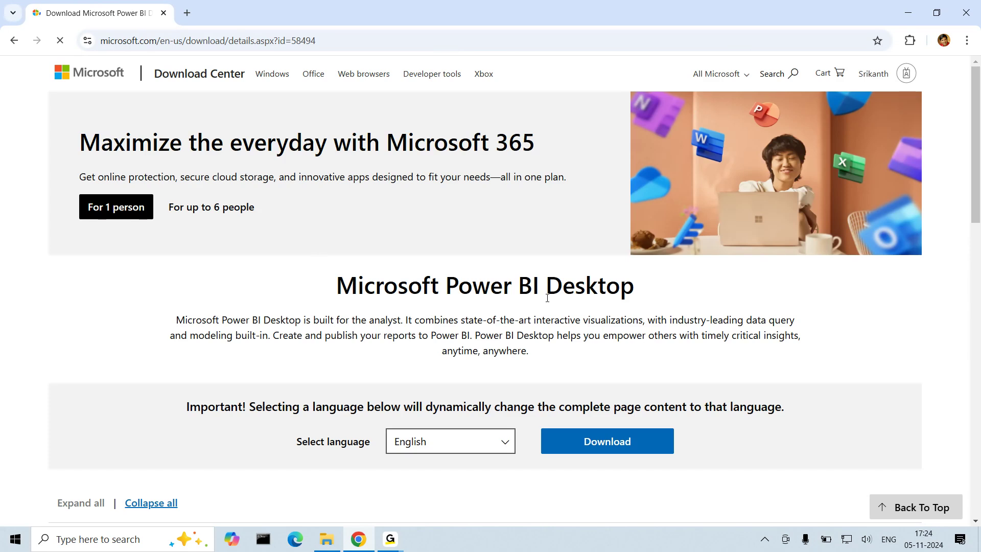
pyautogui.scroll(-3, 547, 297)
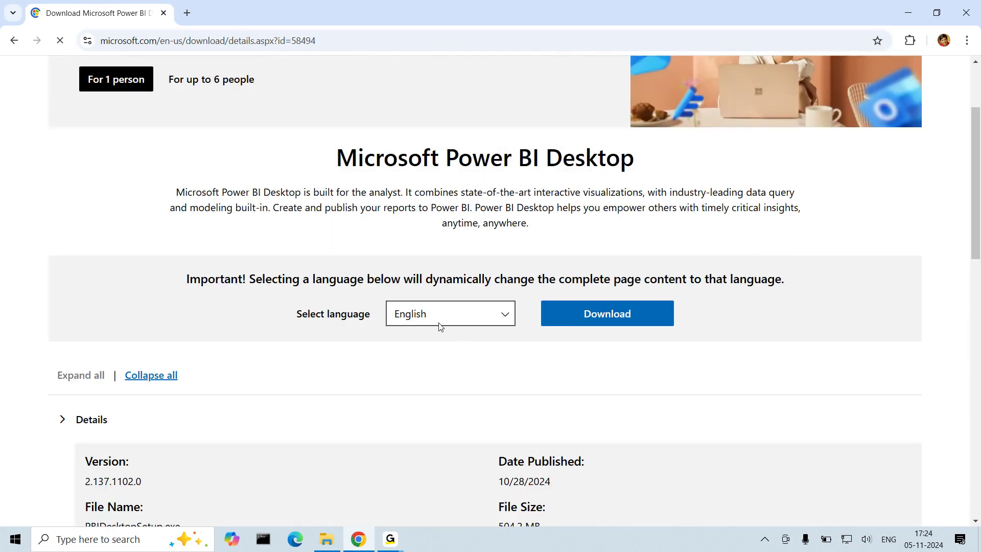
# Choose PBIDesktopSetup_x64.exe as the Power BI Desktop file and start its download.
pyautogui.click(642, 321)
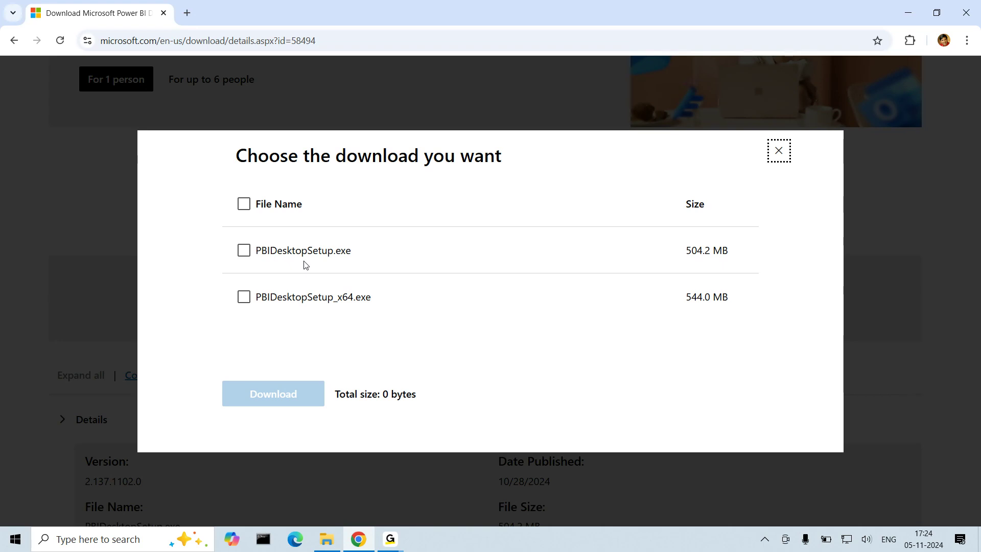
pyautogui.click(244, 300)
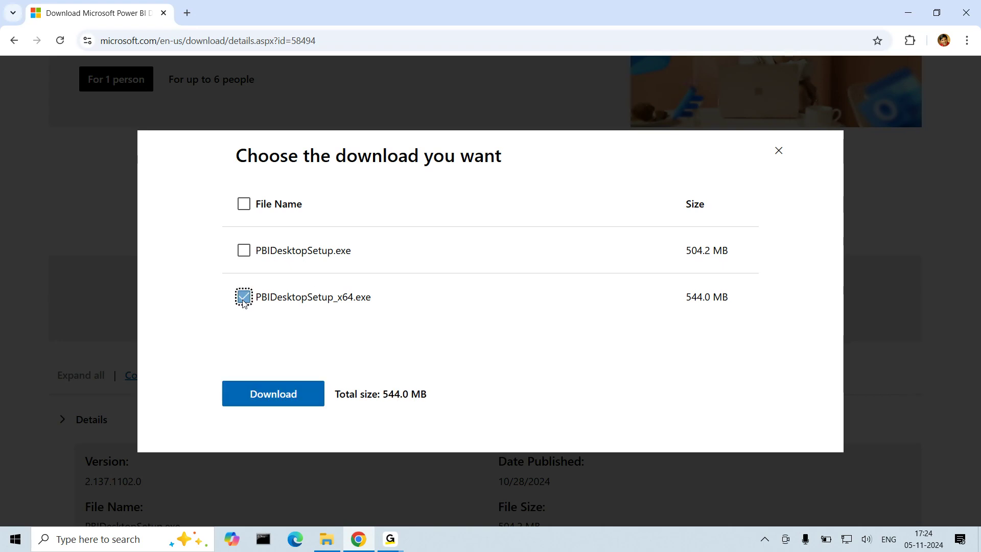
pyautogui.click(282, 402)
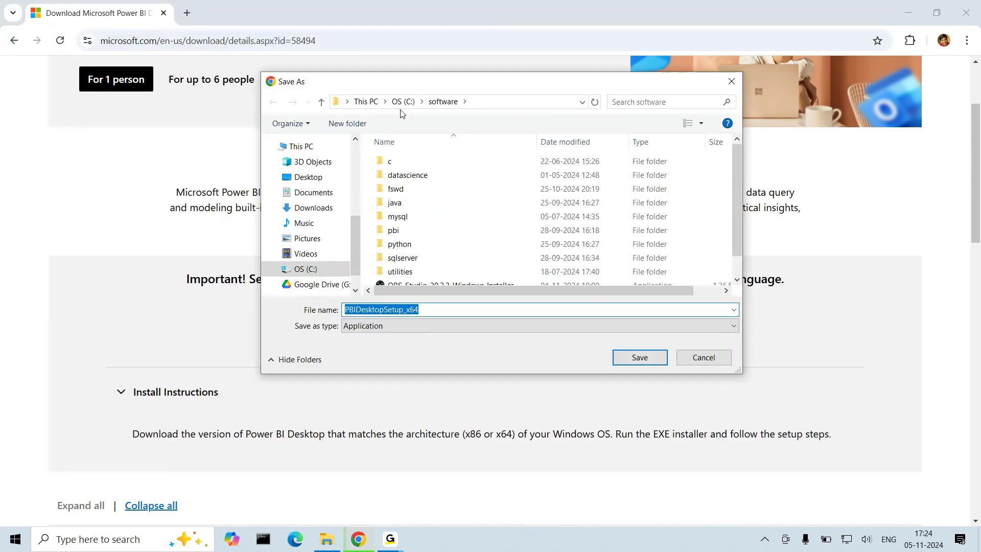
# Save the PBIDesktopSetup_x64 installer in the software folder on drive C:.
pyautogui.click(403, 101)
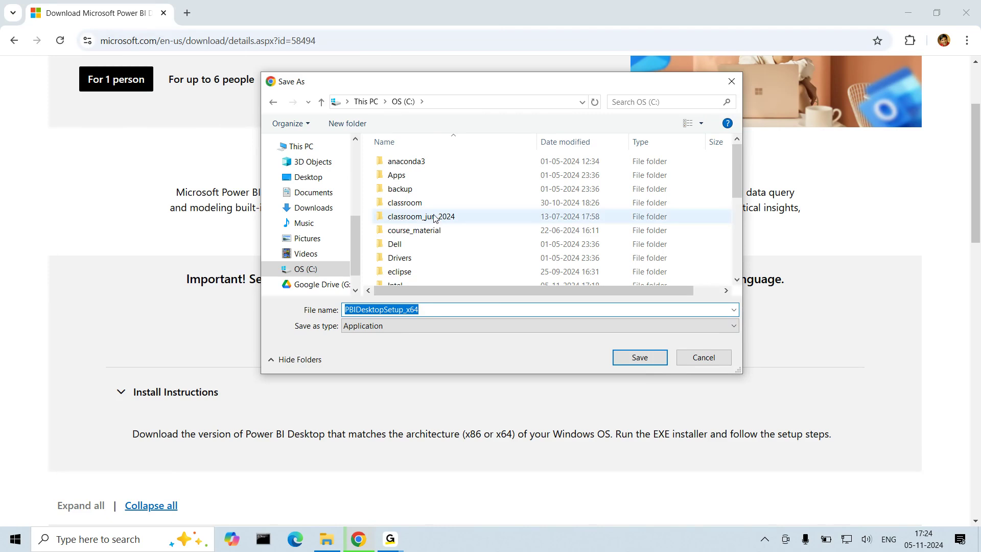
pyautogui.scroll(-3, 436, 218)
pyautogui.scroll(-2, 437, 217)
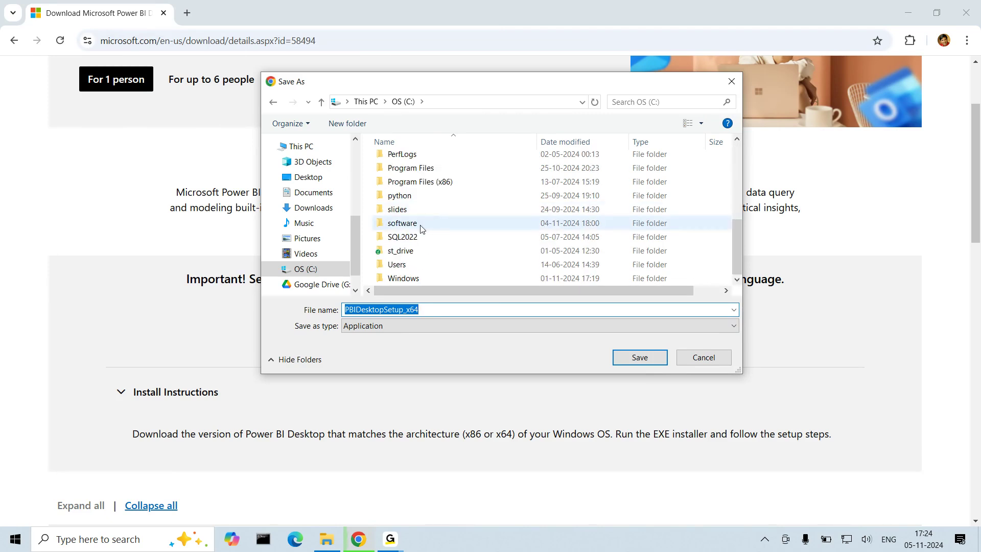
pyautogui.doubleClick(420, 225)
pyautogui.click(648, 358)
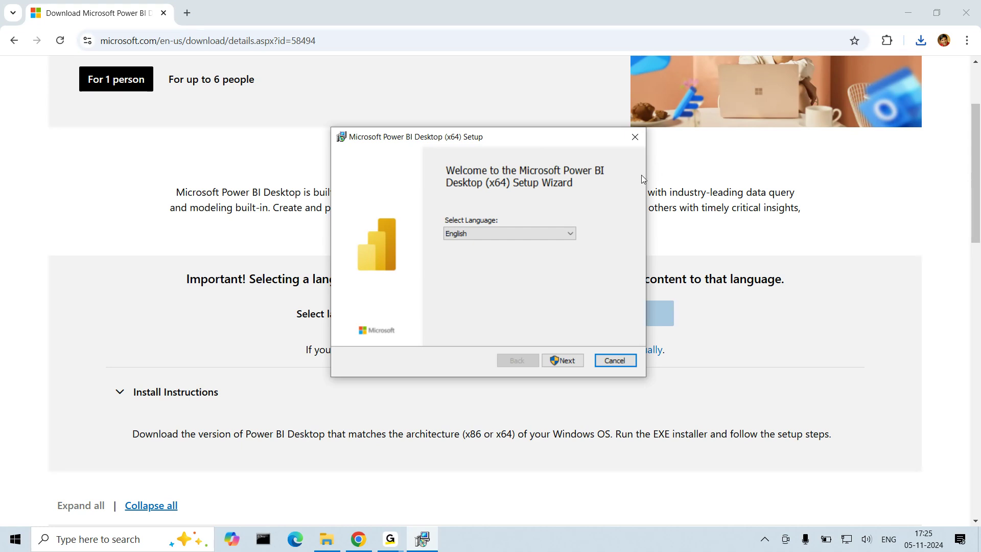
# Proceed through the setup wizard with English as the language and accept the License Agreement terms.
pyautogui.click(563, 362)
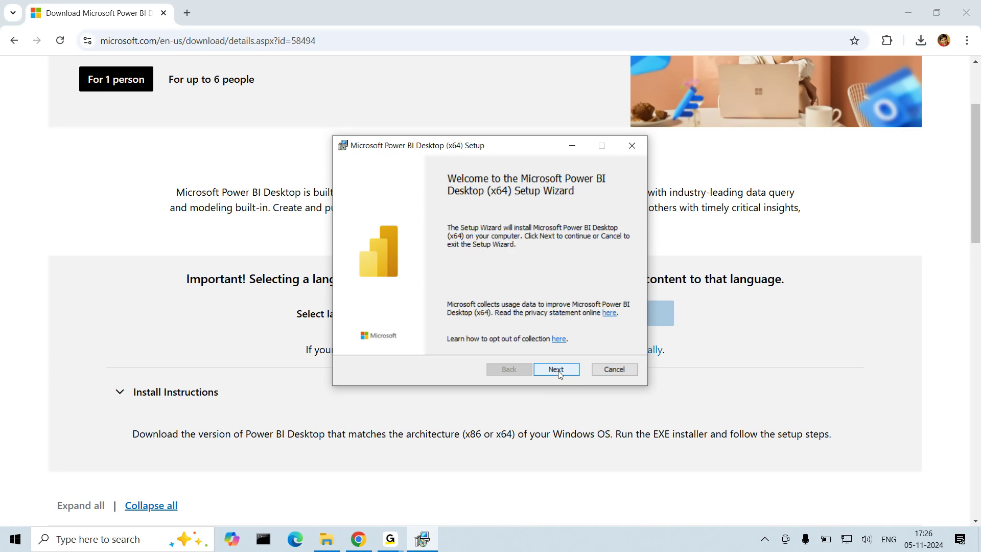
pyautogui.click(556, 369)
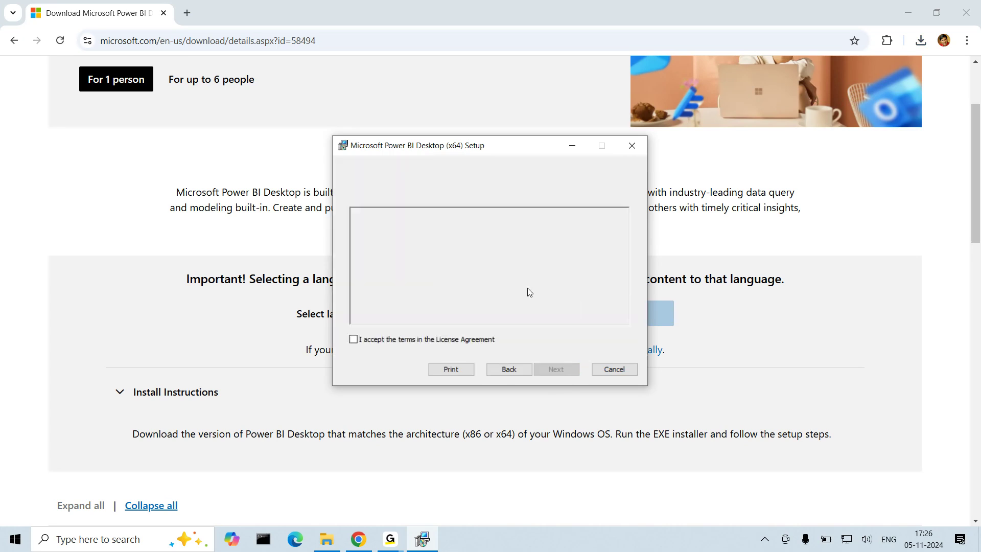
pyautogui.click(353, 339)
pyautogui.click(555, 370)
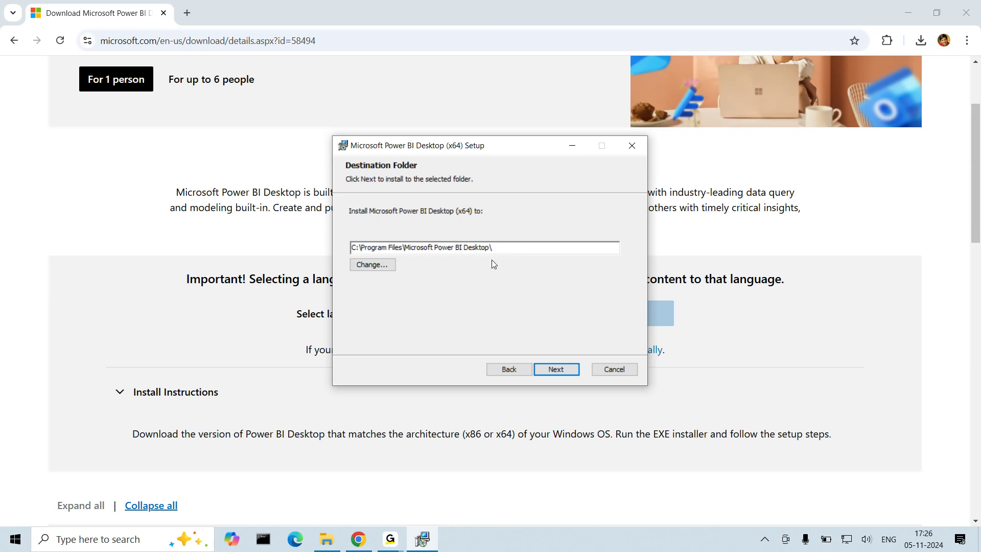
# Install Power BI Desktop in the default destination folder with a desktop shortcut, and finish the setup with the launch option enabled.
pyautogui.click(565, 376)
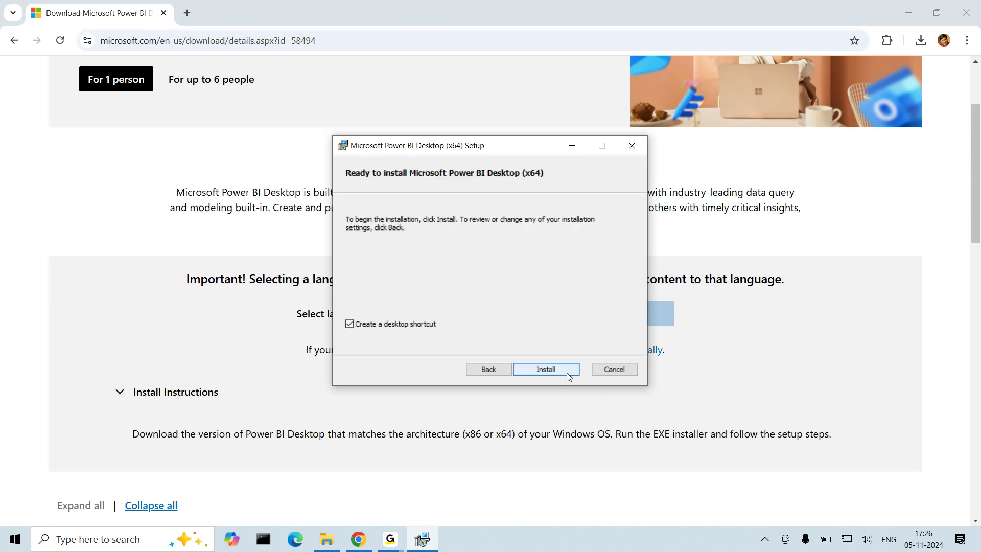
pyautogui.click(519, 371)
pyautogui.click(607, 386)
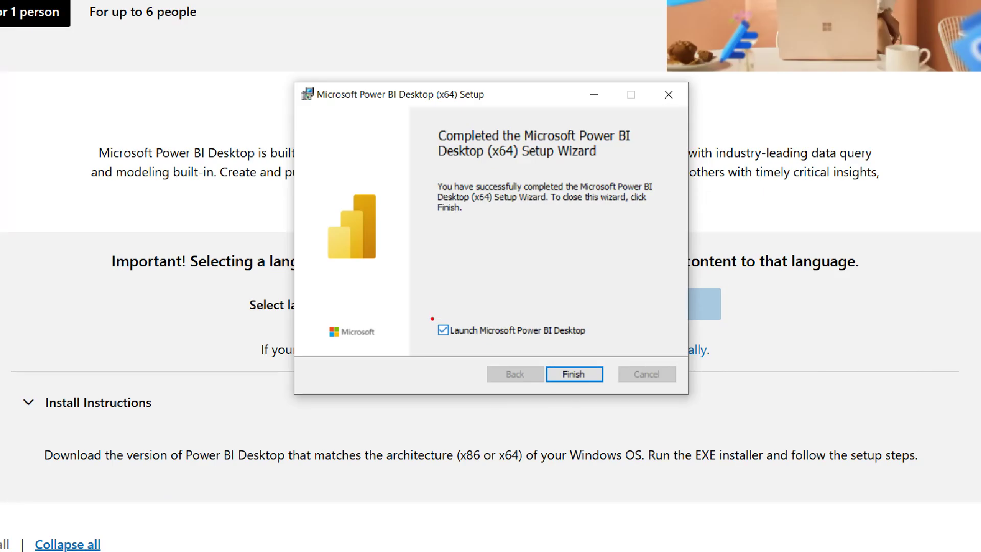
pyautogui.moveTo(427, 313); pyautogui.dragTo(611, 347)
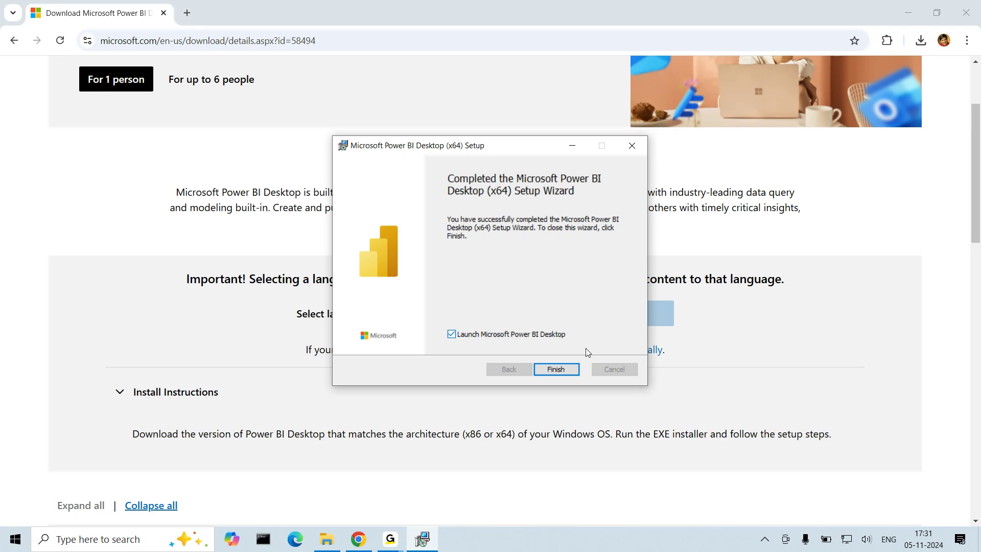
pyautogui.click(554, 369)
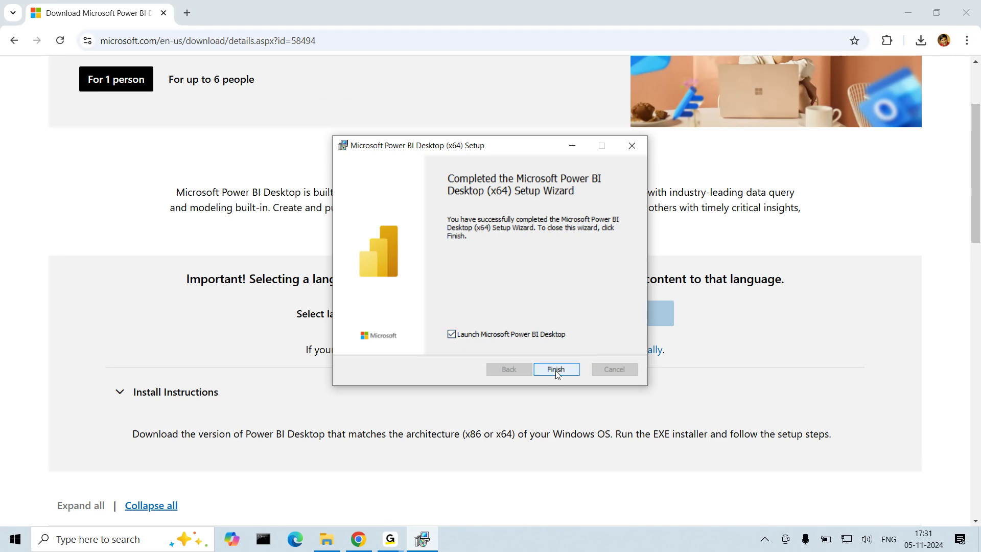
# Start a blank report in Power BI Desktop and dismiss the dark mode announcement.
pyautogui.click(907, 12)
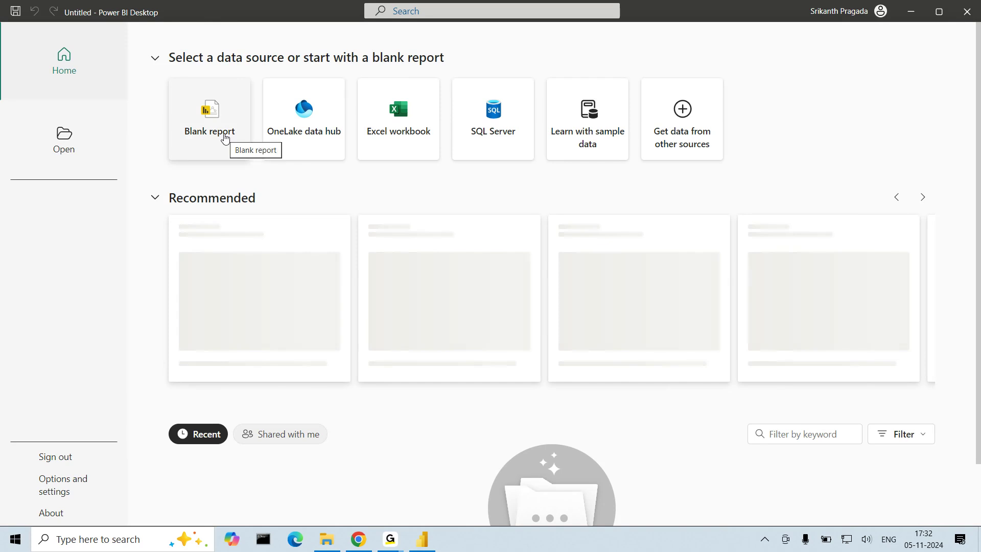
pyautogui.click(225, 139)
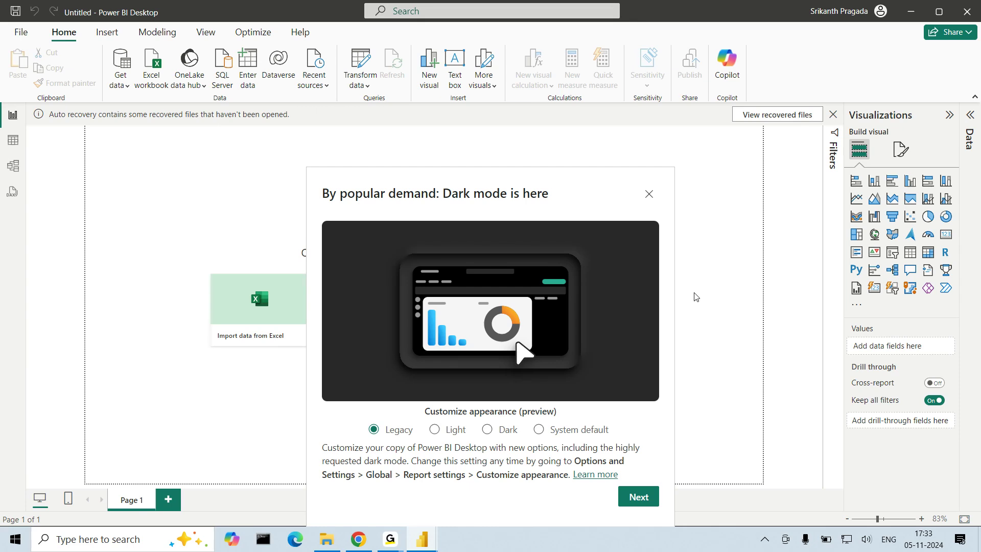
pyautogui.click(650, 195)
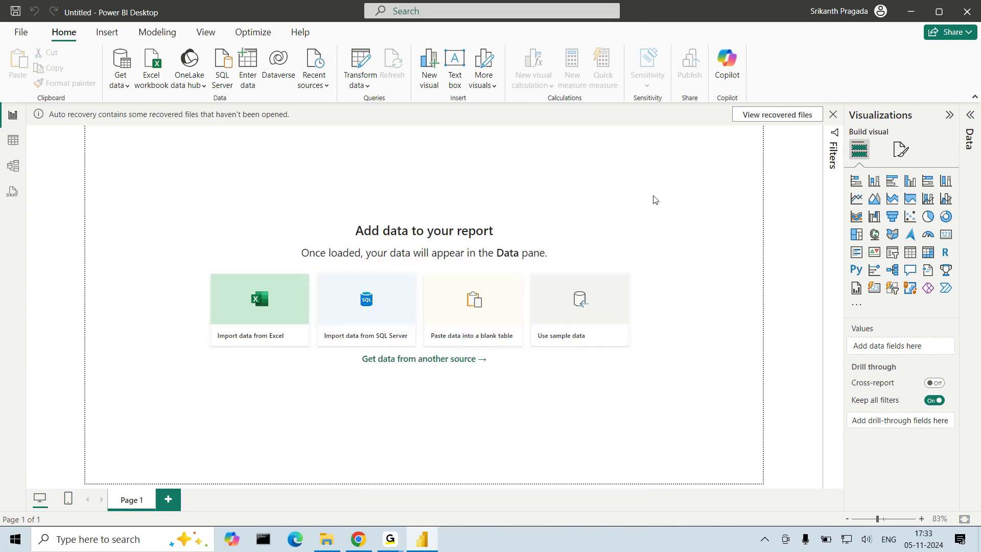
# Load the financials table from the Financial Sample.xlsx sample data into the report.
pyautogui.click(576, 342)
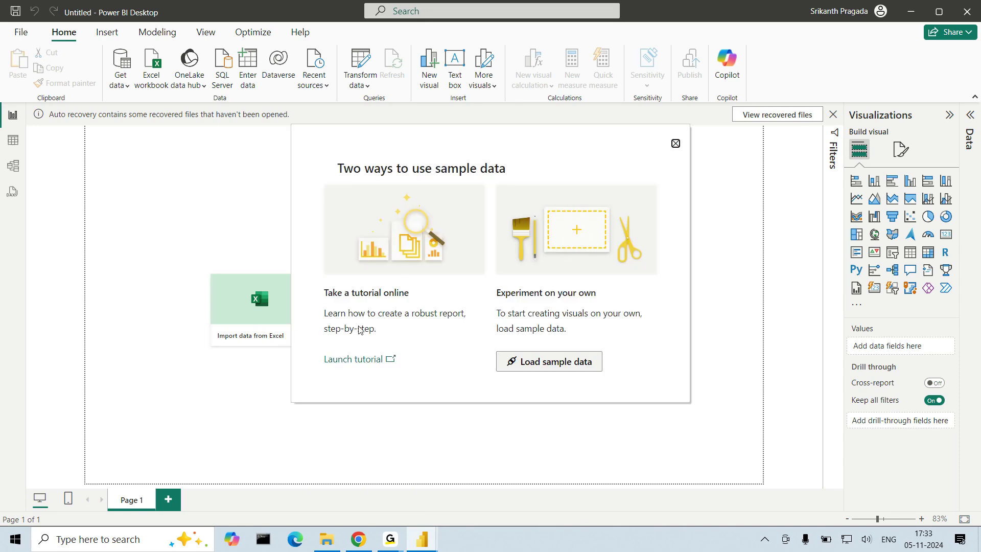
pyautogui.click(586, 367)
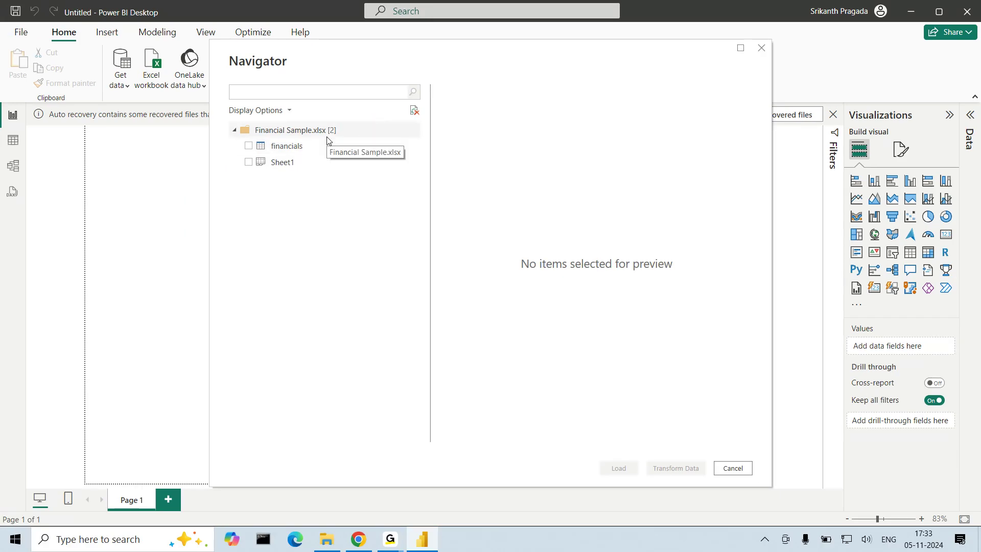
pyautogui.click(249, 147)
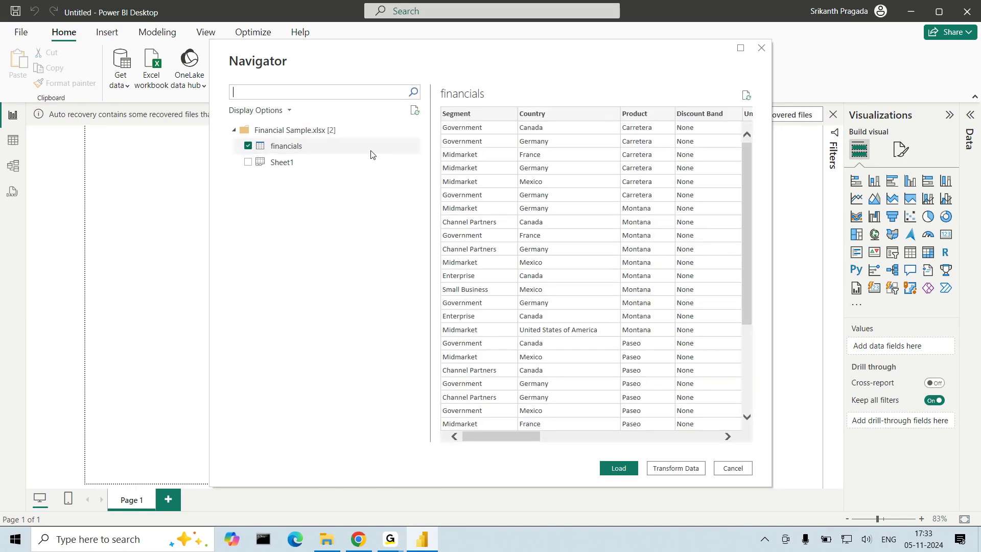
pyautogui.click(625, 470)
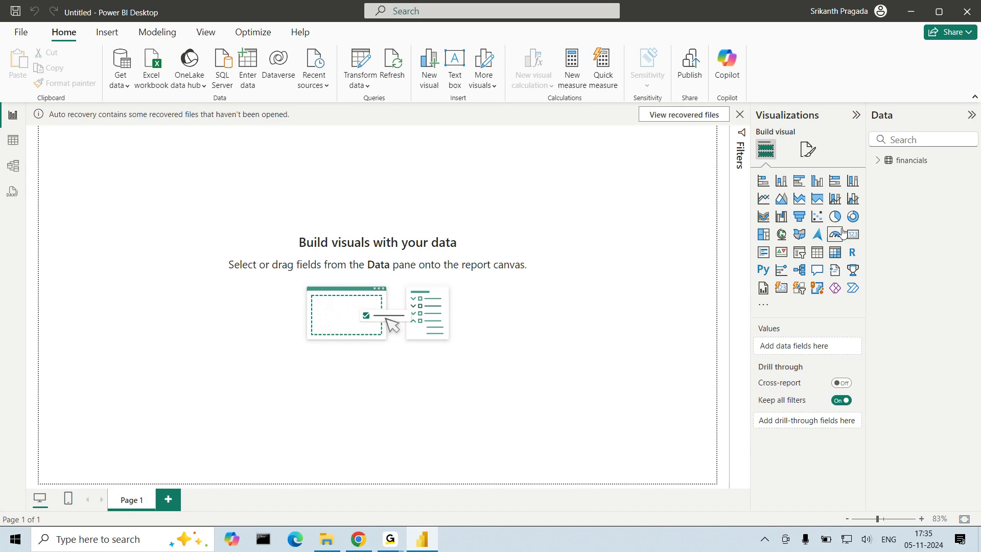
# Expand the fields of the financials table, inspect the table in Model view and return to Report view.
pyautogui.click(879, 160)
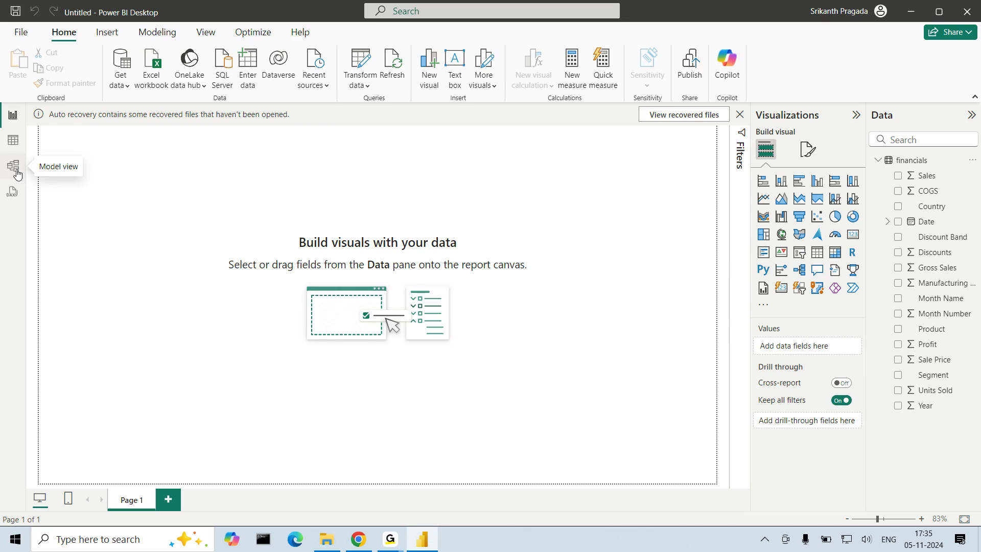
pyautogui.click(16, 175)
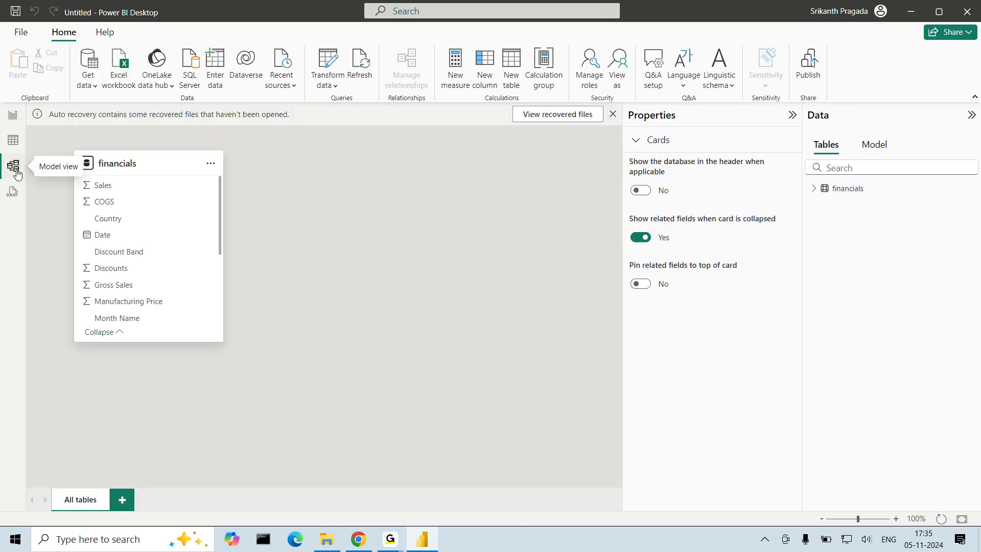
pyautogui.click(792, 114)
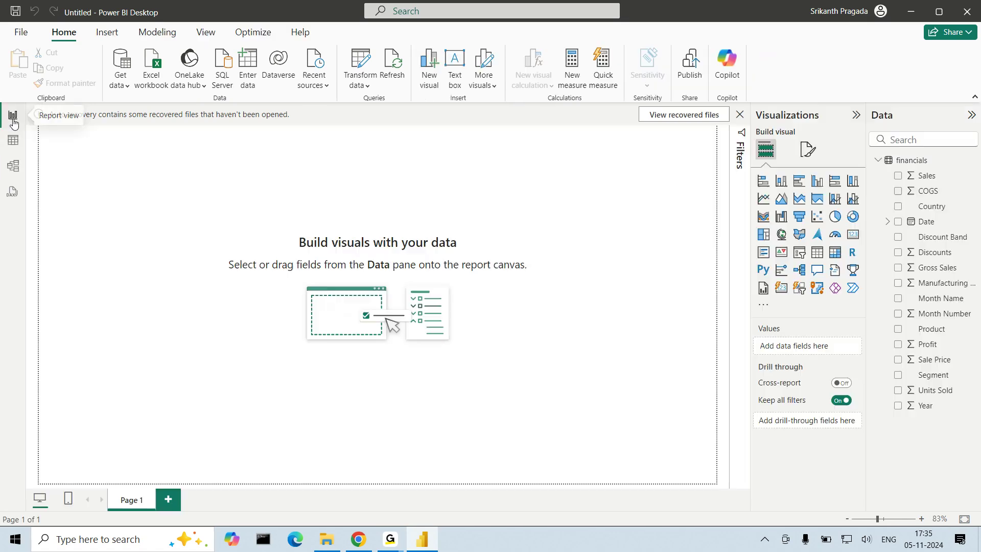
pyautogui.click(13, 121)
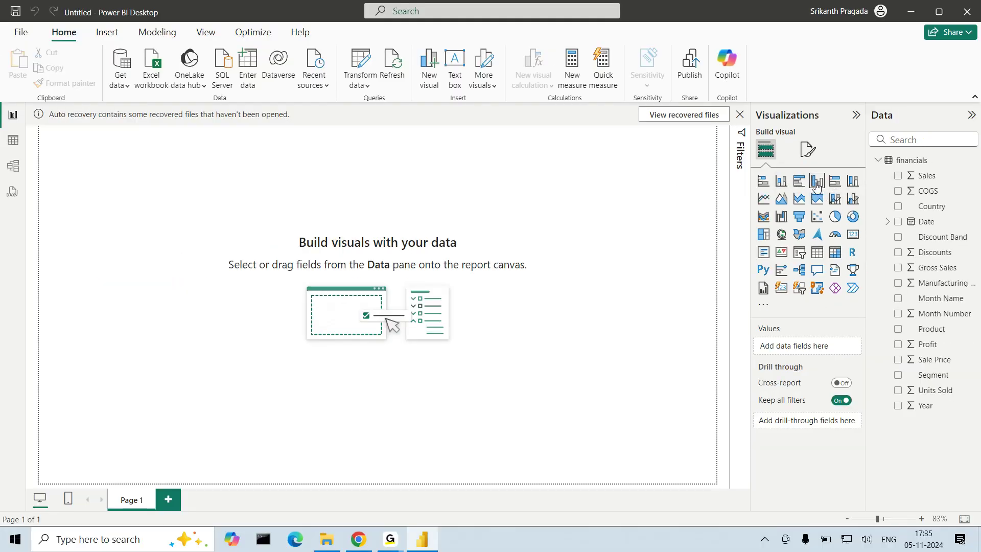
# Add a clustered column chart to Page 1 and enlarge it across most of the page's upper area.
pyautogui.click(817, 187)
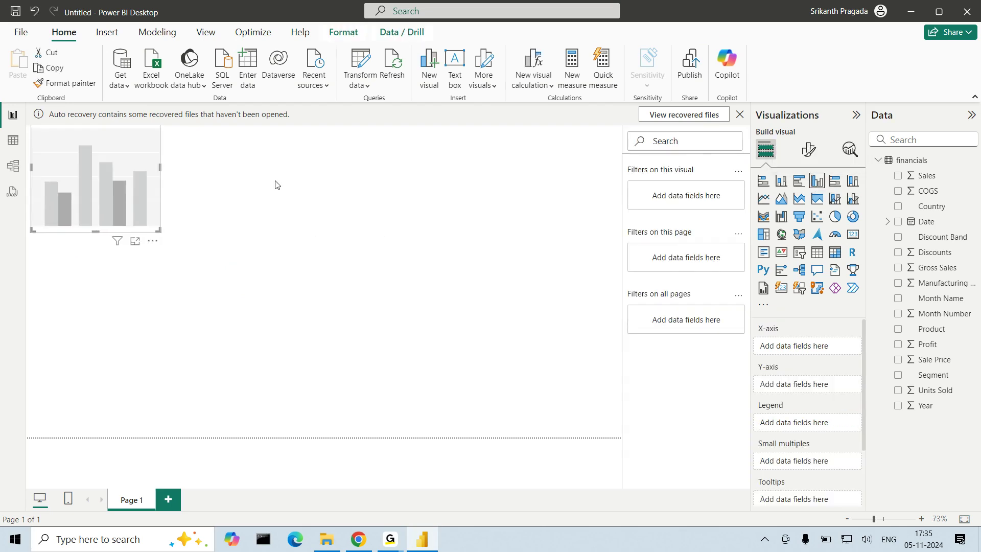
pyautogui.moveTo(105, 186); pyautogui.dragTo(153, 216)
pyautogui.moveTo(205, 260); pyautogui.dragTo(584, 348)
pyautogui.moveTo(517, 165); pyautogui.dragTo(508, 175)
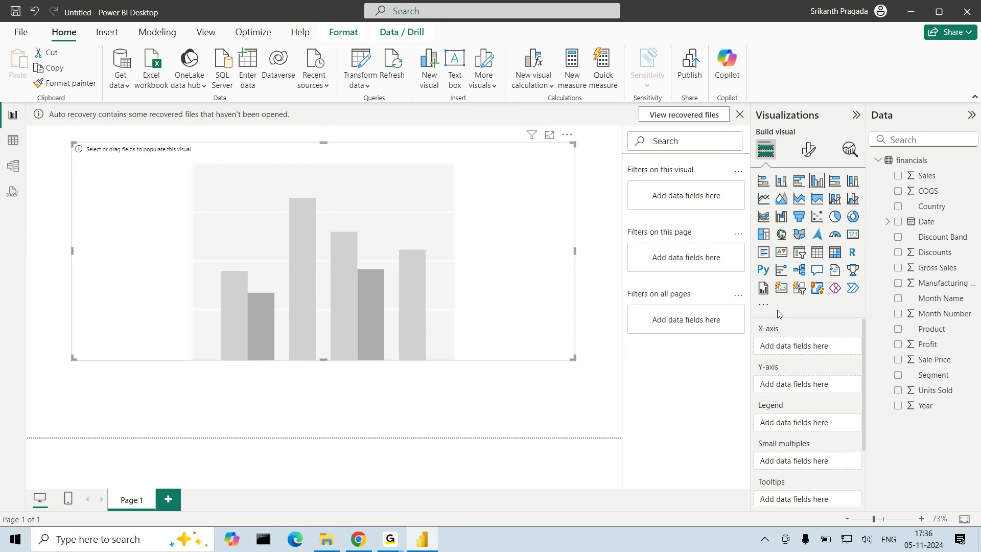
# Assign the Country field to the chart's X-axis and the Sales field to its Y-axis.
pyautogui.moveTo(899, 209); pyautogui.dragTo(781, 347)
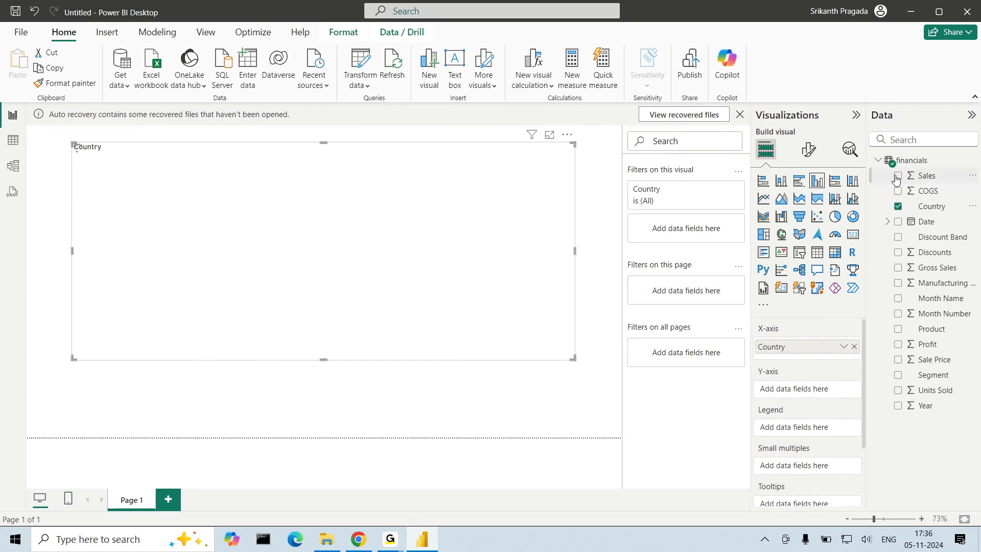
pyautogui.moveTo(895, 179); pyautogui.dragTo(802, 389)
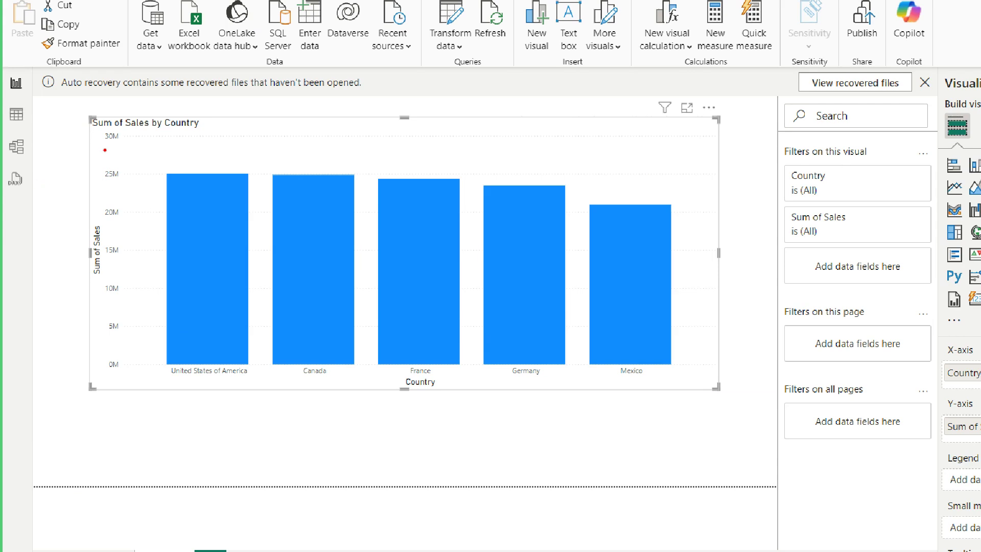
# Examine the sales values of individual countries in the column chart and leave the chart deselected.
pyautogui.moveTo(104, 150); pyautogui.dragTo(749, 404)
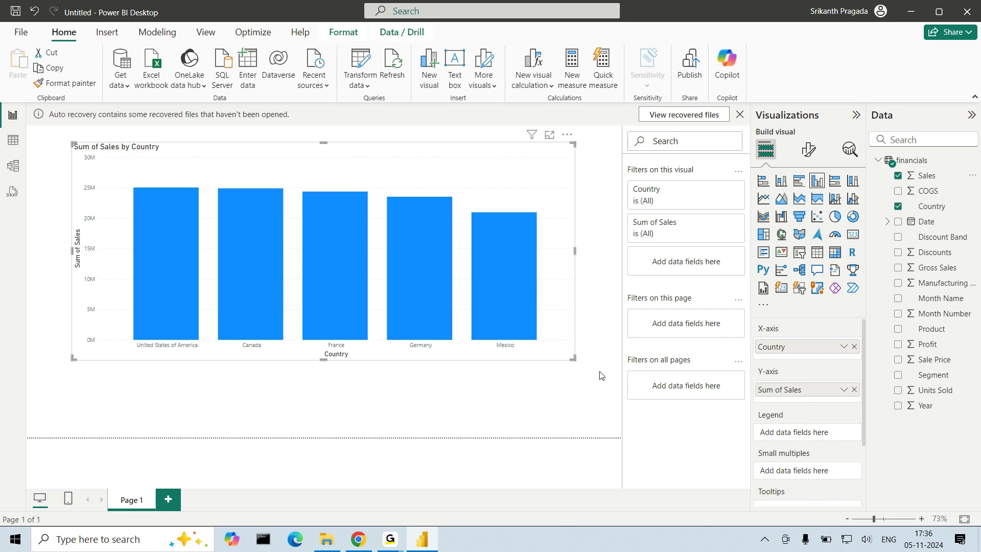
pyautogui.moveTo(521, 229)
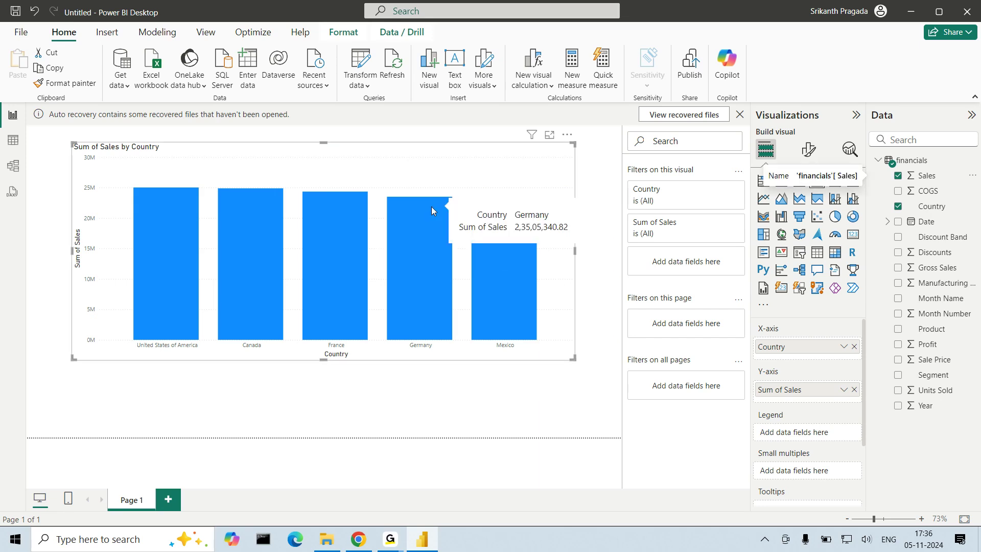
pyautogui.moveTo(355, 213)
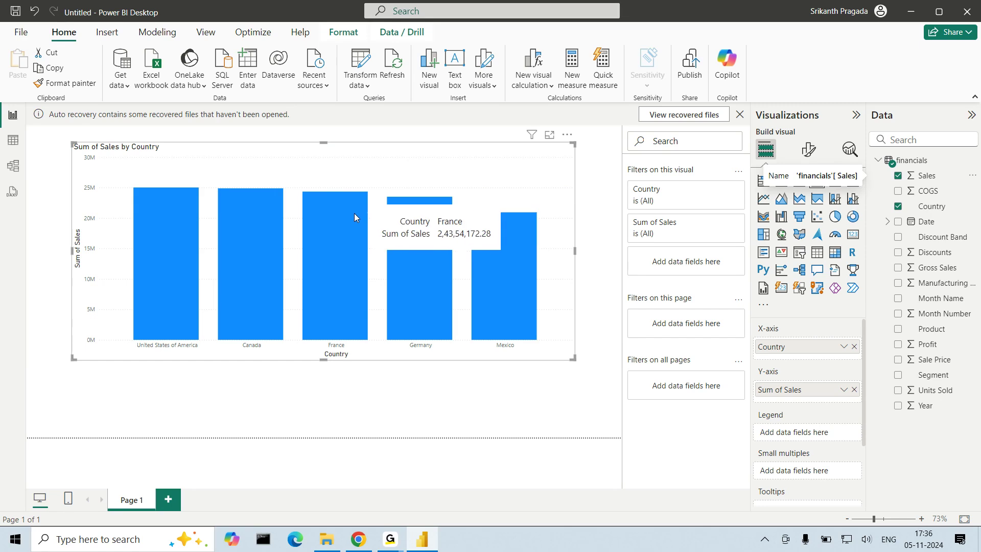
pyautogui.click(573, 407)
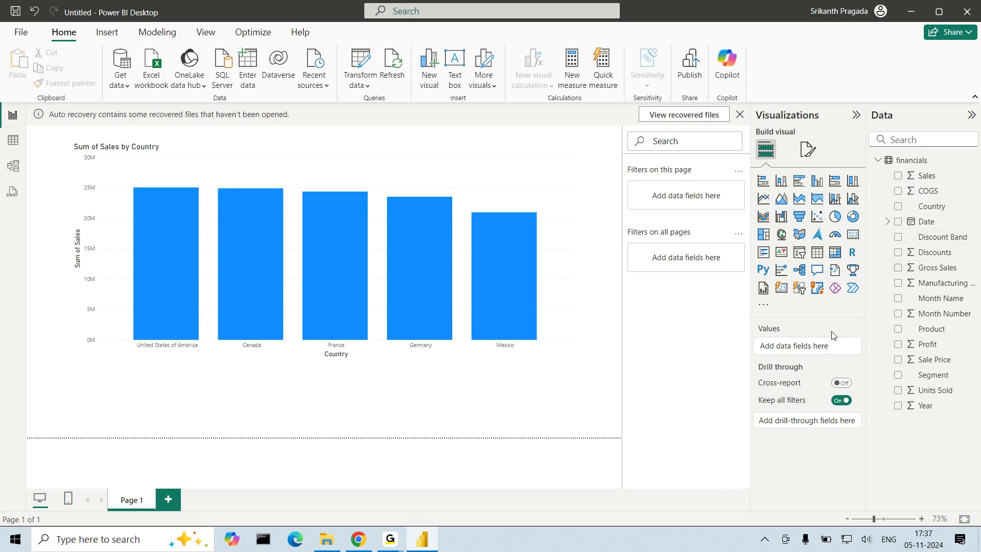
pyautogui.click(513, 186)
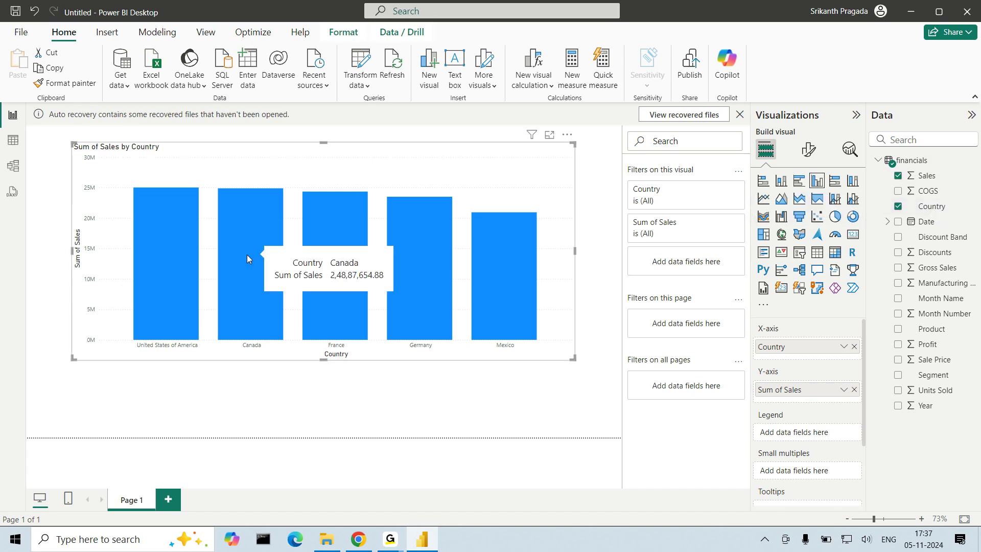
pyautogui.click(602, 343)
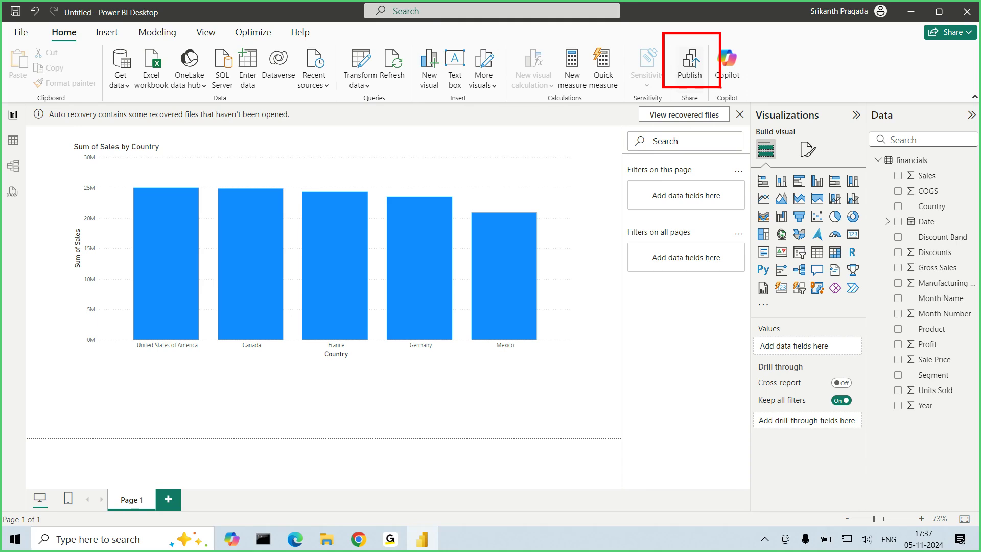
pyautogui.press('Escape')
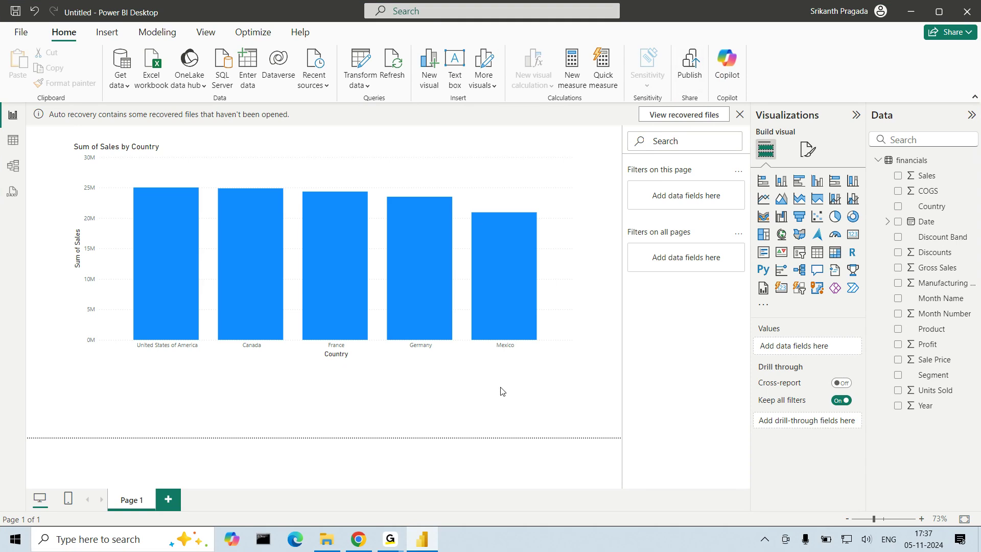